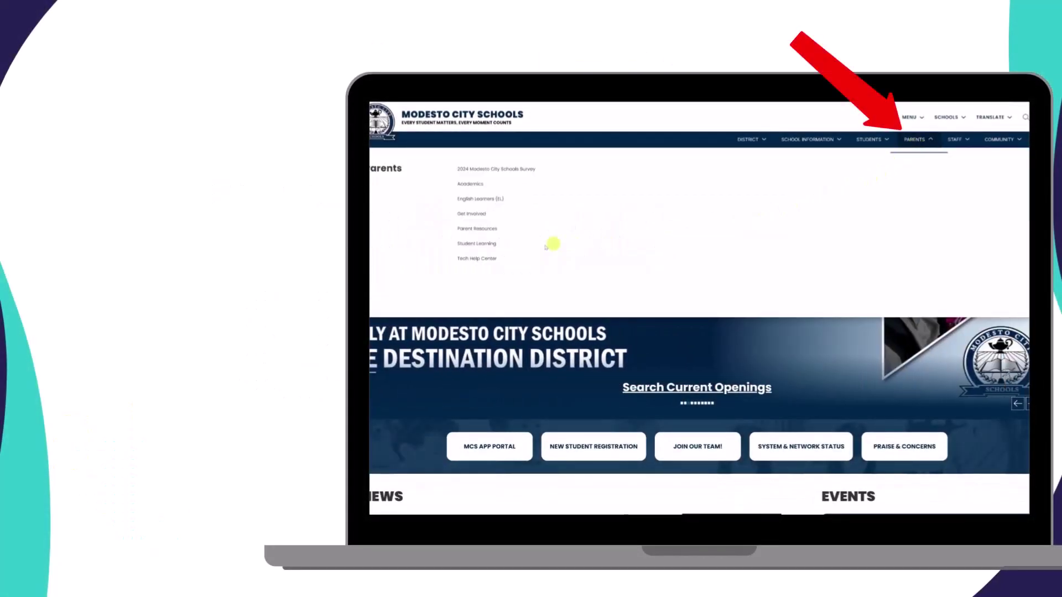
- Open the Parent Help Center and scroll to the PowerSchool Parent Portal how-to tutorials
{"action": "left_click", "coordinate": [491, 261]}
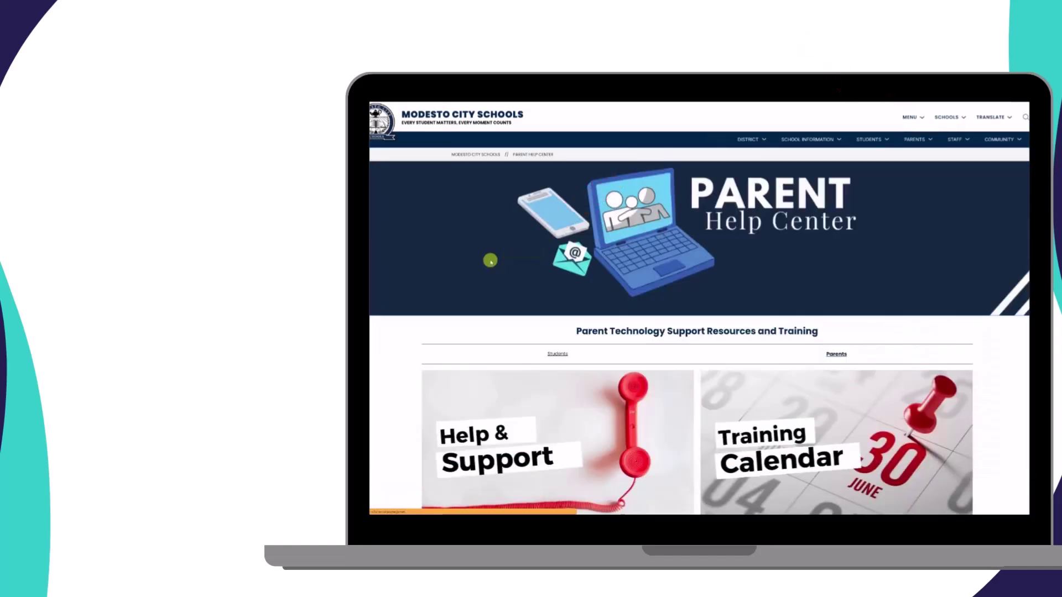
{"action": "scroll", "coordinate": [491, 261], "scroll_direction": "down", "scroll_amount": 5}
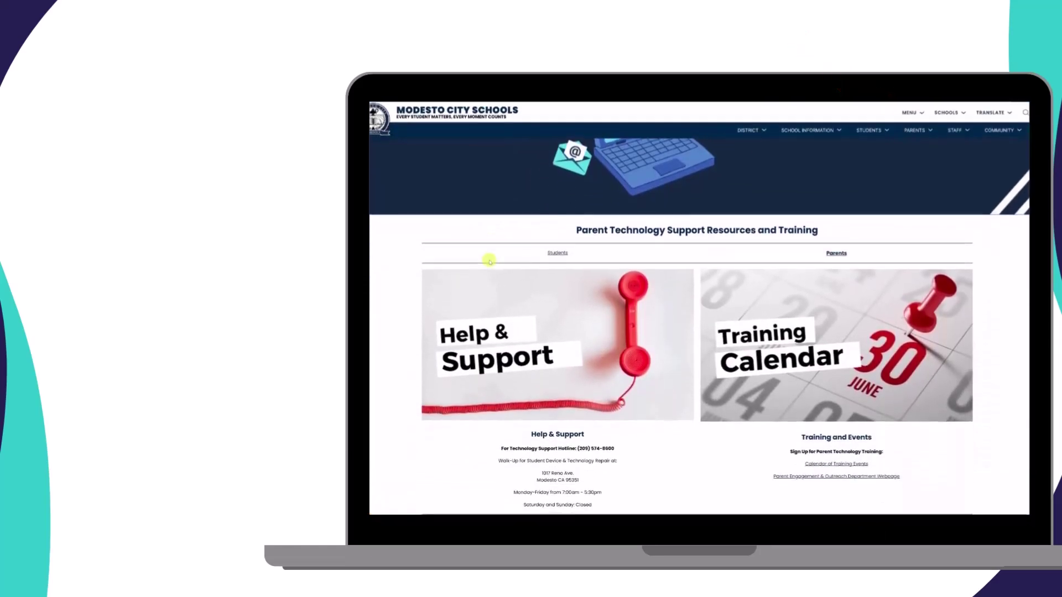
{"action": "scroll", "coordinate": [490, 262], "scroll_direction": "down", "scroll_amount": 5}
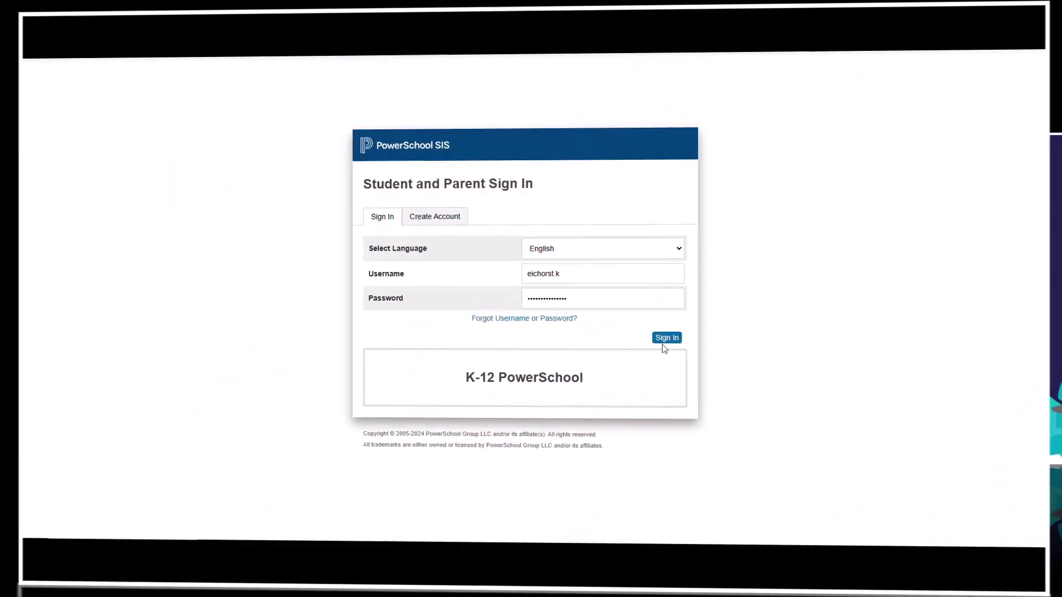
- Sign in to the PowerSchool parent portal and affirm the COPPA age statement
{"action": "left_click", "coordinate": [678, 340]}
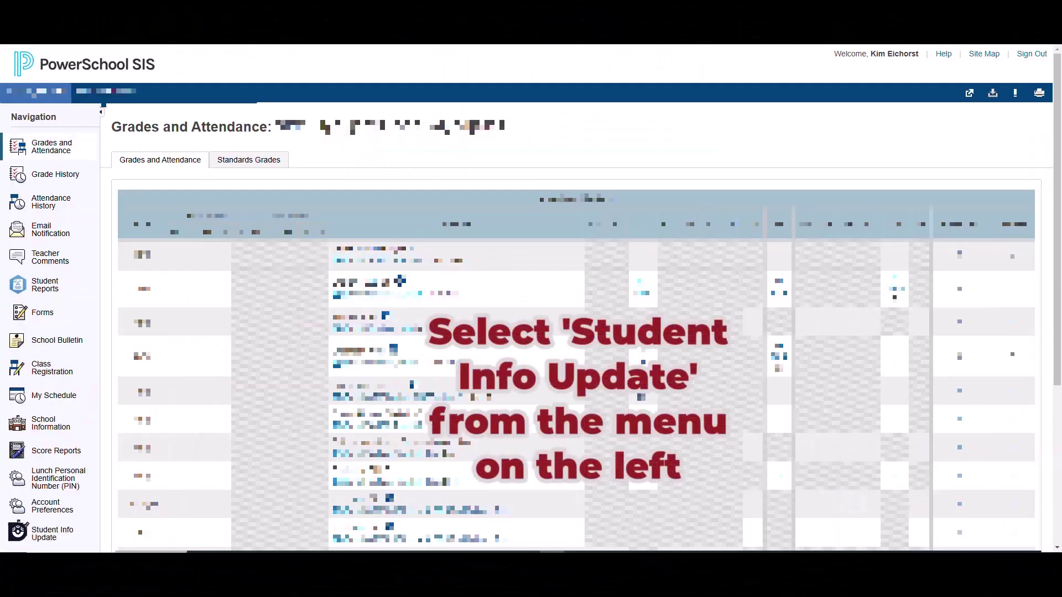
{"action": "scroll", "coordinate": [50, 479], "scroll_direction": "down", "scroll_amount": 2}
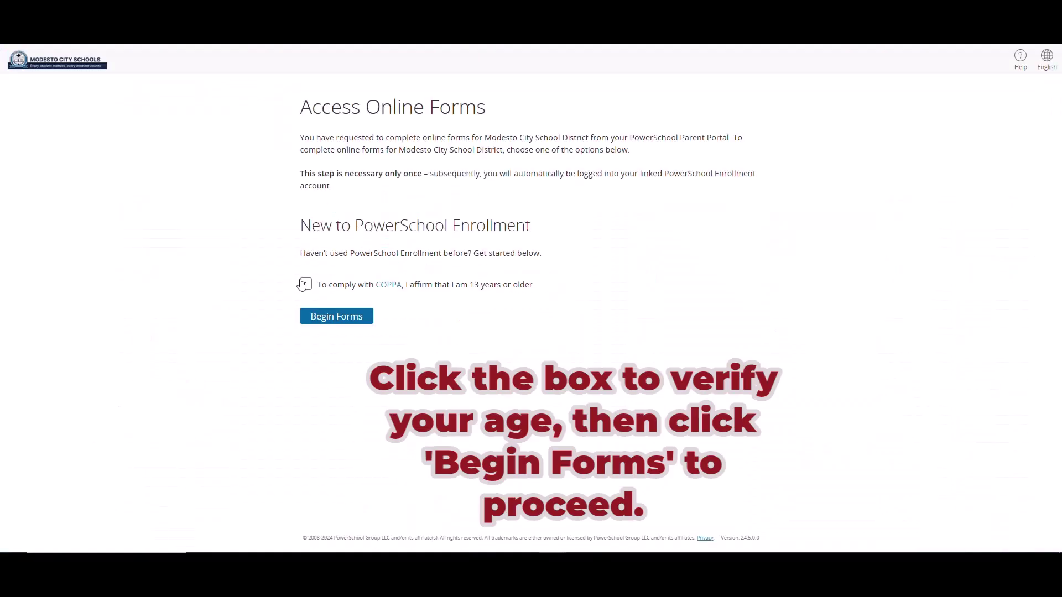
{"action": "left_click", "coordinate": [305, 285]}
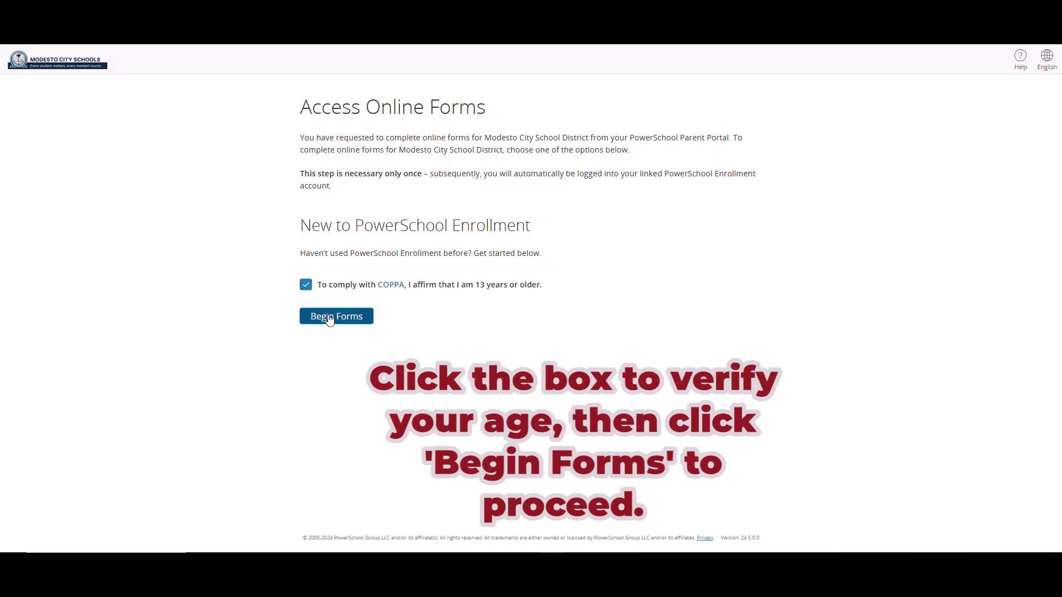
- Begin the online forms and verify the student's date of birth in MM/DD/YYYY format
{"action": "left_click", "coordinate": [329, 318]}
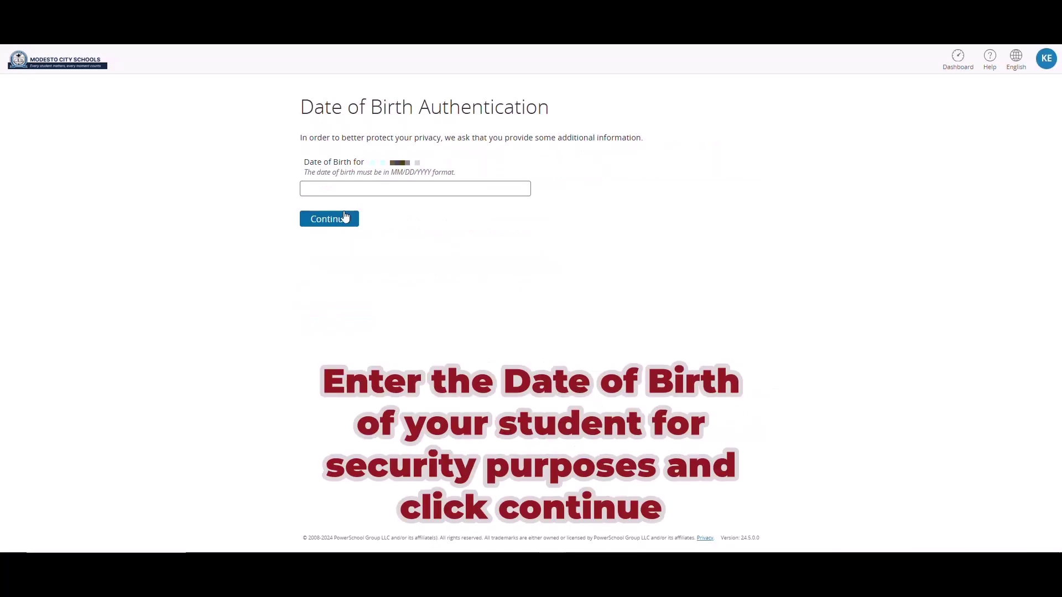
{"action": "left_click", "coordinate": [329, 191]}
{"action": "type", "text": "06/16/2008"}
{"action": "left_click", "coordinate": [338, 219]}
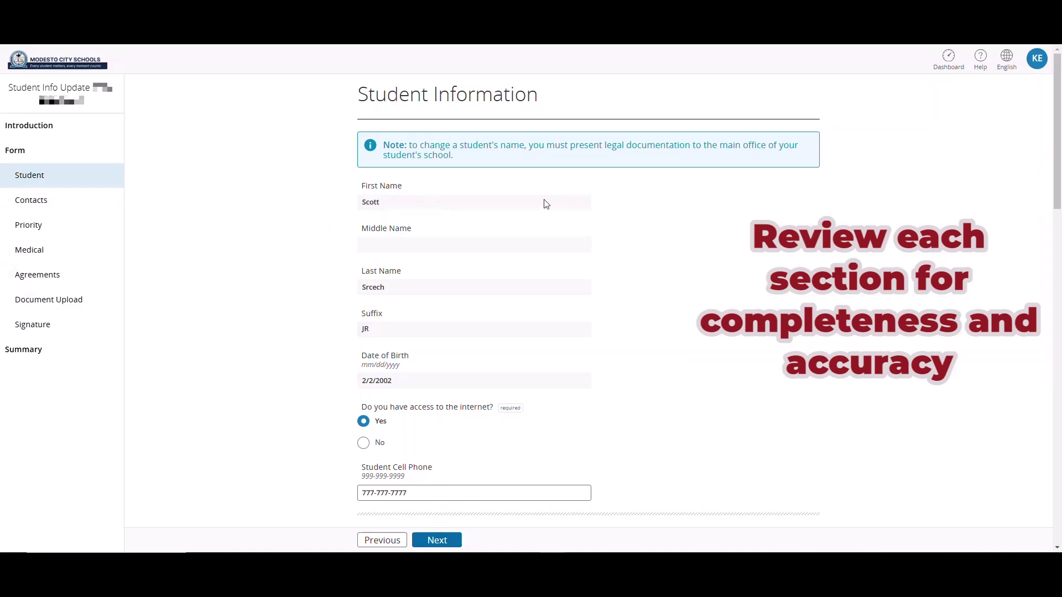
- Choose to modify the student's home address and enter the new street address
{"action": "scroll", "coordinate": [508, 200], "scroll_direction": "down", "scroll_amount": 7}
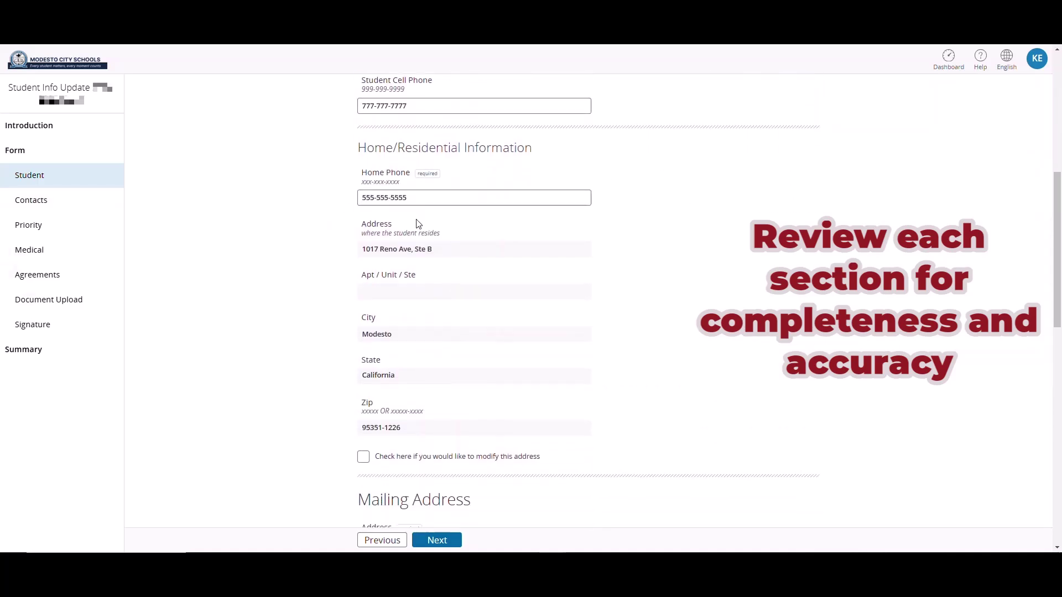
{"action": "scroll", "coordinate": [417, 224], "scroll_direction": "down", "scroll_amount": 2}
{"action": "left_click", "coordinate": [482, 342]}
{"action": "scroll", "coordinate": [442, 340], "scroll_direction": "down", "scroll_amount": 2}
- Answer None to the housing question and set LCFF Household Form completed to Yes
{"action": "scroll", "coordinate": [432, 349], "scroll_direction": "down", "scroll_amount": 5}
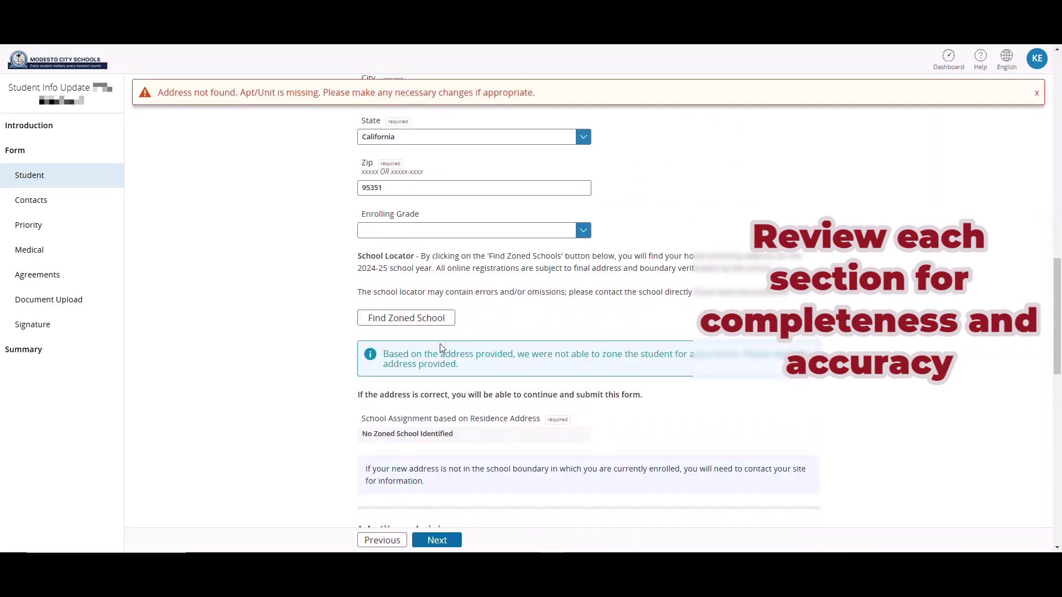
{"action": "scroll", "coordinate": [398, 376], "scroll_direction": "down", "scroll_amount": 1}
{"action": "left_click", "coordinate": [364, 389]}
{"action": "scroll", "coordinate": [420, 376], "scroll_direction": "down", "scroll_amount": 2}
{"action": "left_click", "coordinate": [481, 484]}
{"action": "left_click", "coordinate": [482, 497]}
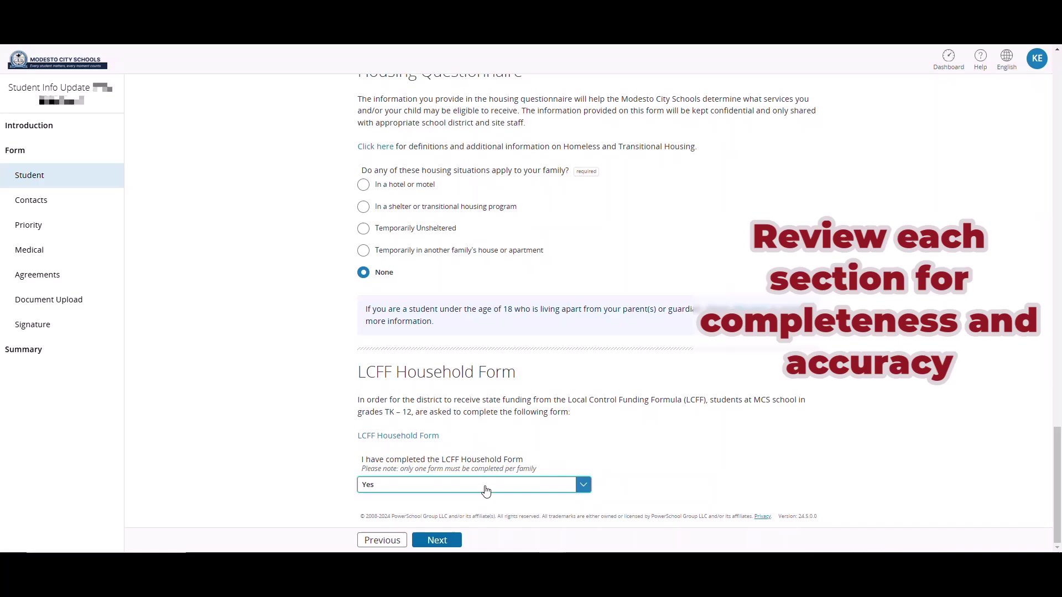
- In the Contacts section, answer No to other-language notices and No to military connection
{"action": "left_click", "coordinate": [31, 204]}
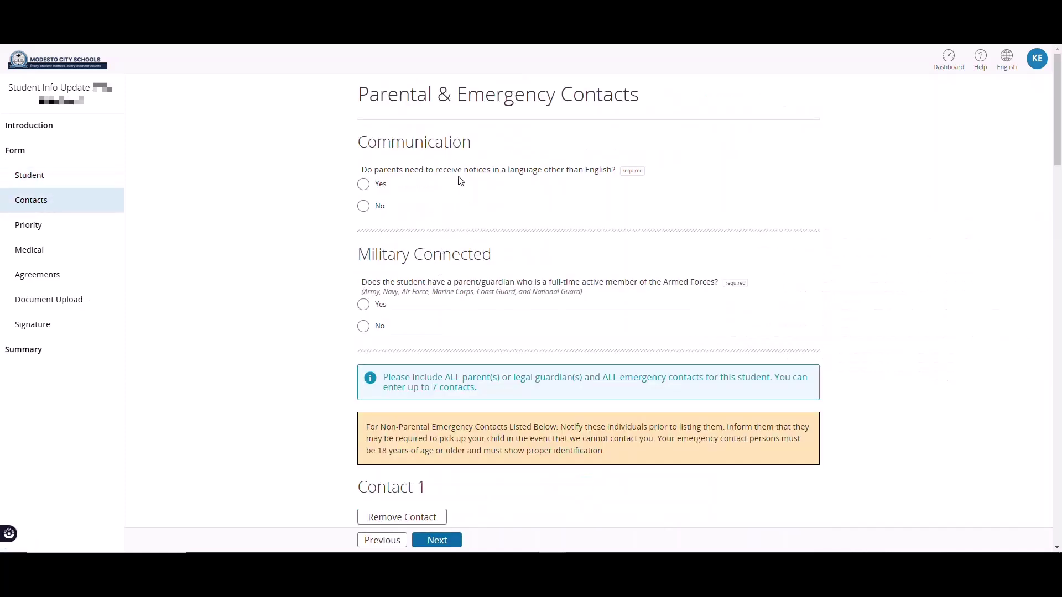
{"action": "scroll", "coordinate": [459, 179], "scroll_direction": "down", "scroll_amount": 1}
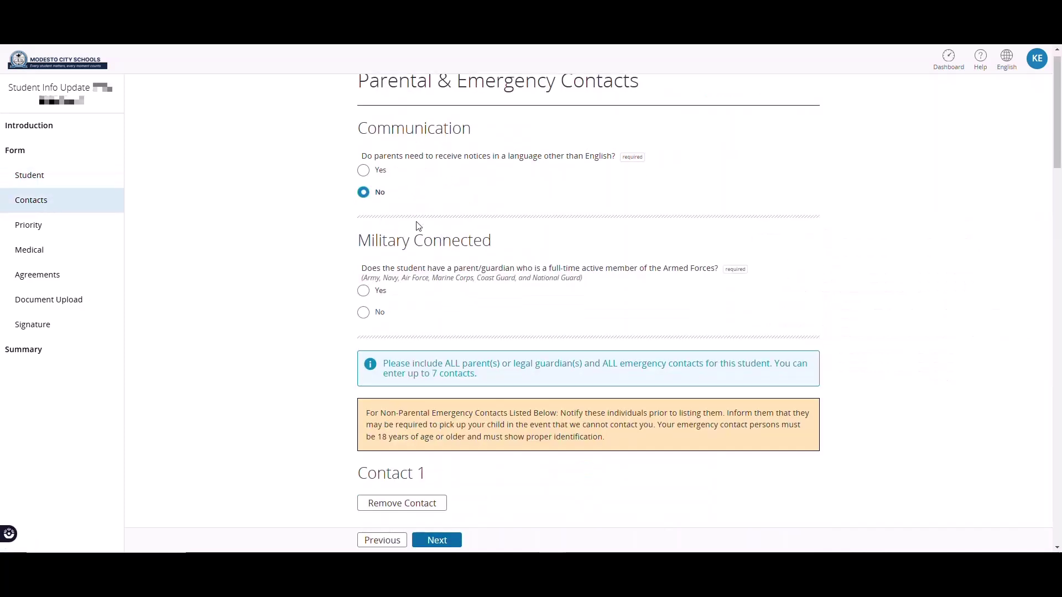
{"action": "left_click", "coordinate": [363, 192]}
{"action": "scroll", "coordinate": [359, 221], "scroll_direction": "down", "scroll_amount": 1}
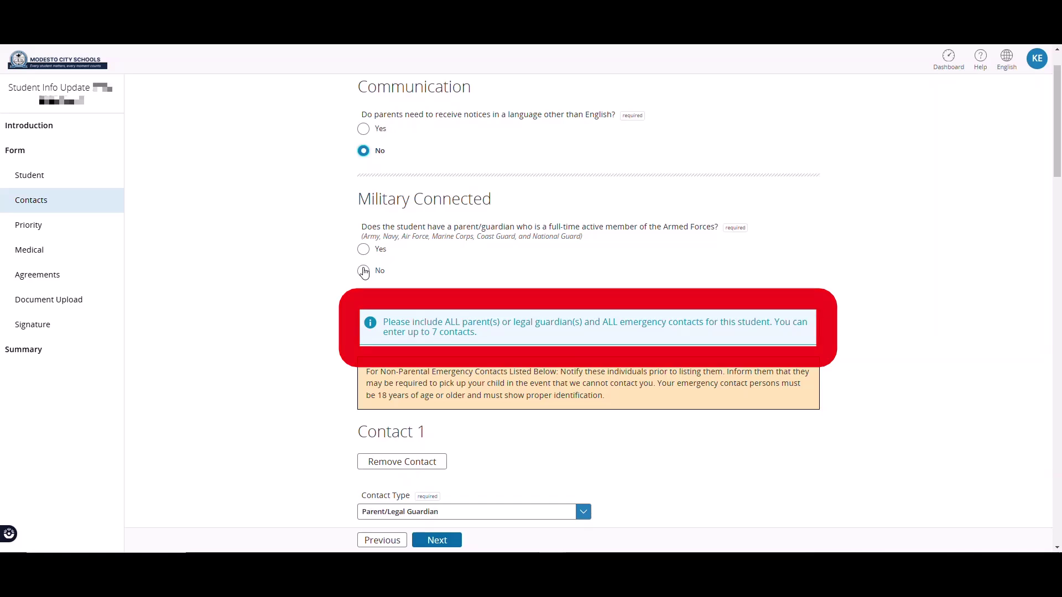
{"action": "left_click", "coordinate": [364, 271]}
{"action": "scroll", "coordinate": [458, 255], "scroll_direction": "down", "scroll_amount": 5}
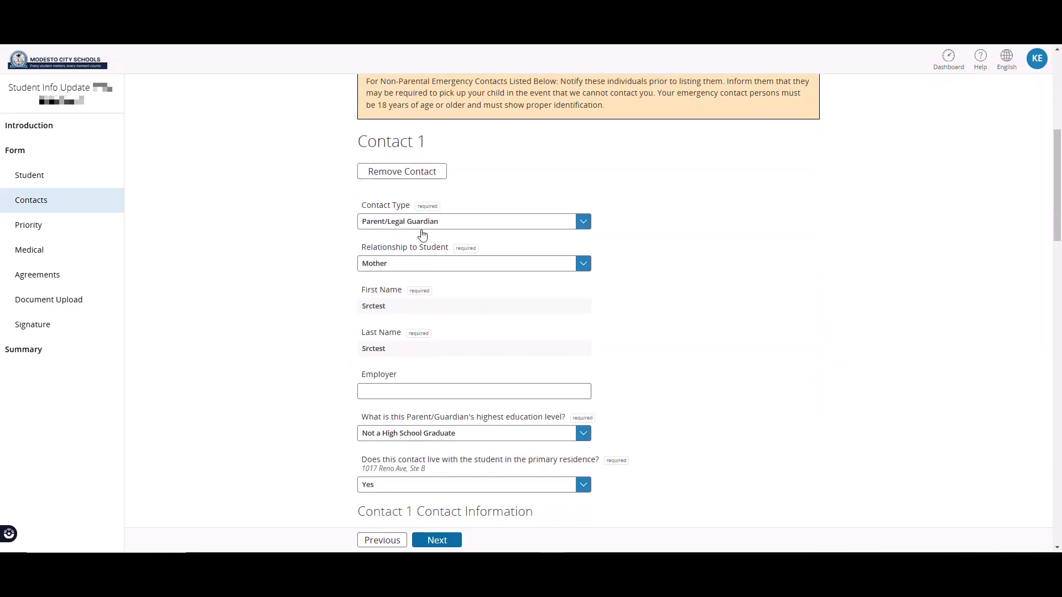
{"action": "scroll", "coordinate": [419, 254], "scroll_direction": "down", "scroll_amount": 6}
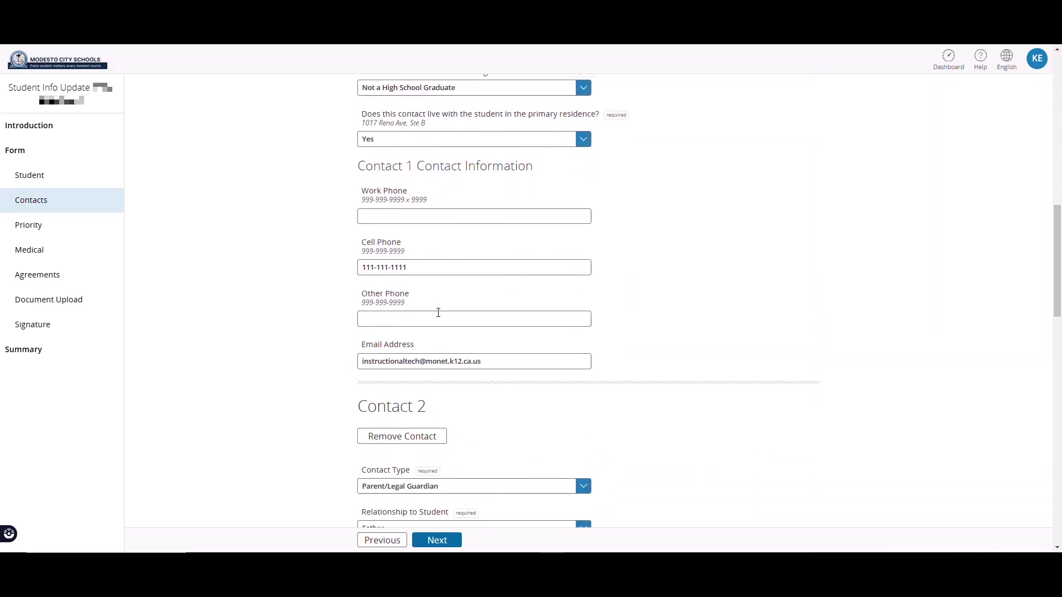
{"action": "scroll", "coordinate": [438, 312], "scroll_direction": "down", "scroll_amount": 12}
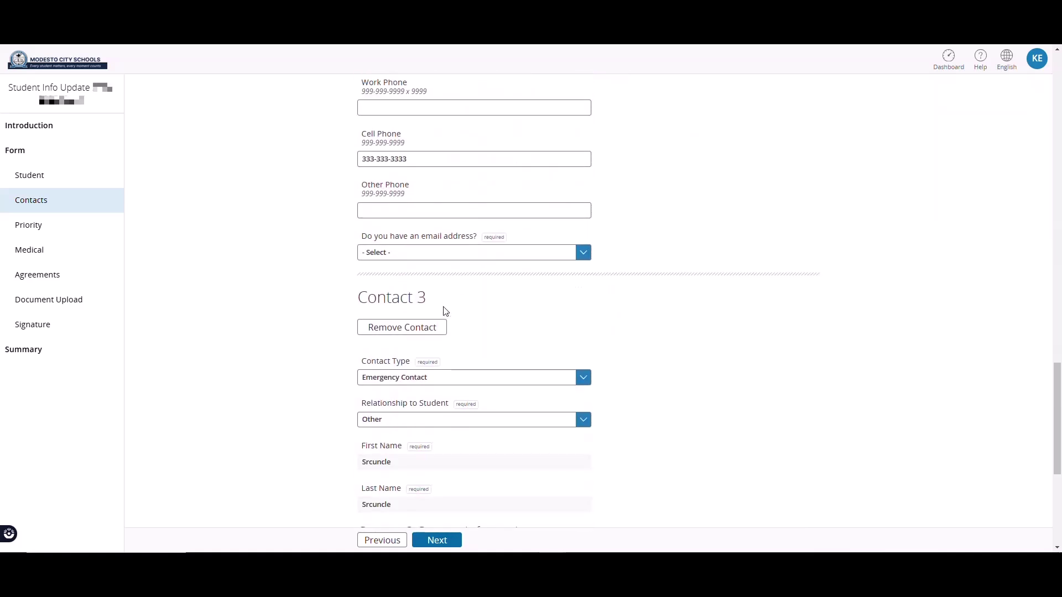
{"action": "scroll", "coordinate": [445, 311], "scroll_direction": "down", "scroll_amount": 5}
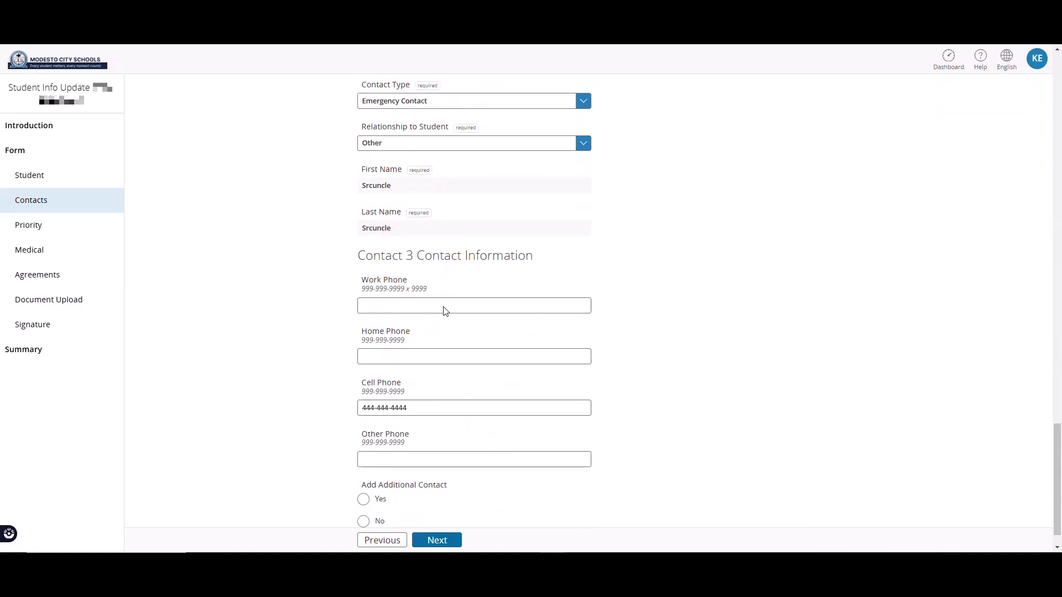
- Give the three contacts call priorities 1, 2 and 3
{"action": "left_click", "coordinate": [33, 225]}
{"action": "left_click", "coordinate": [406, 215]}
{"action": "left_click", "coordinate": [383, 239]}
{"action": "left_click", "coordinate": [396, 220]}
{"action": "left_click", "coordinate": [391, 250]}
{"action": "left_click", "coordinate": [397, 263]}
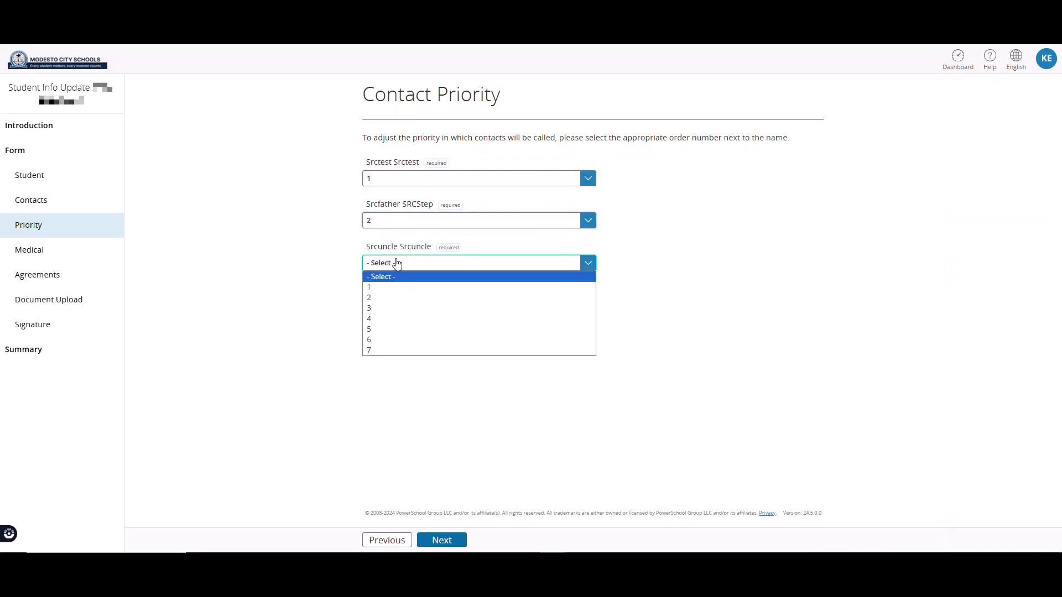
{"action": "left_click", "coordinate": [386, 308]}
- Set health insurance type to Private and answer Yes to having health conditions
{"action": "left_click", "coordinate": [32, 253]}
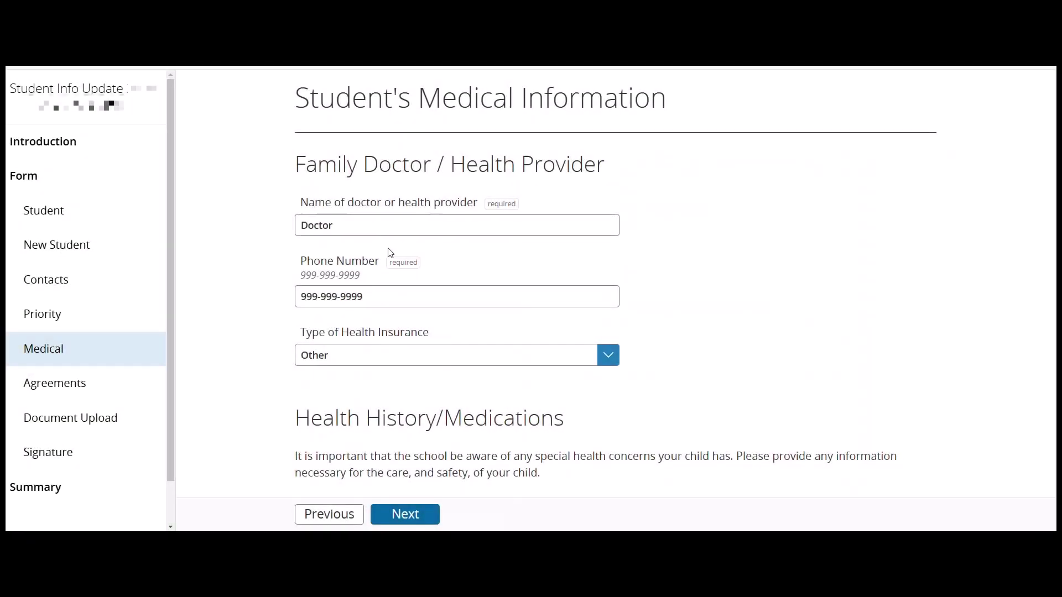
{"action": "scroll", "coordinate": [398, 249], "scroll_direction": "down", "scroll_amount": 2}
{"action": "scroll", "coordinate": [405, 252], "scroll_direction": "down", "scroll_amount": 1}
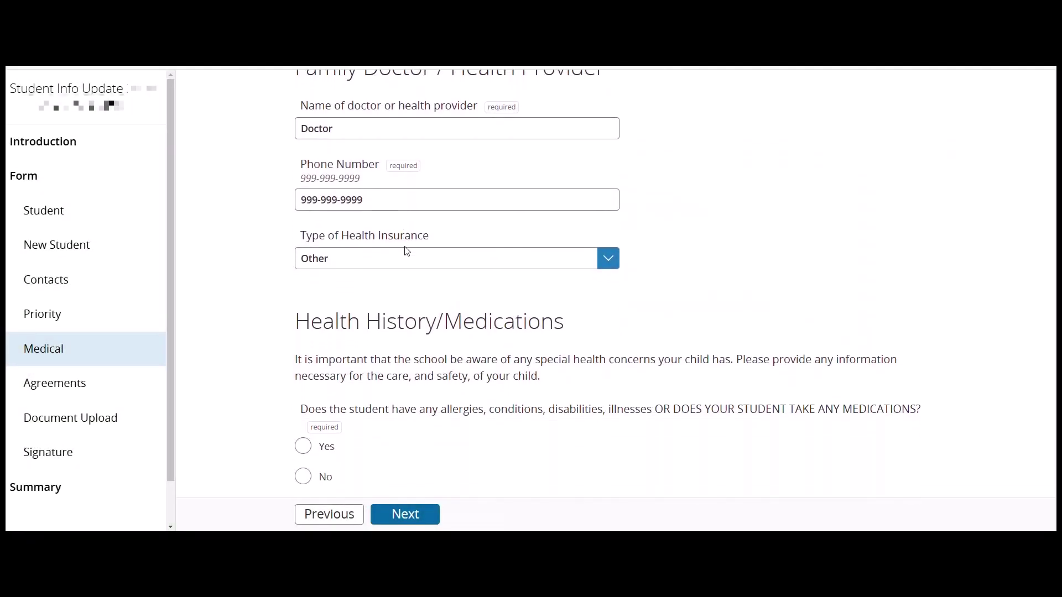
{"action": "left_click", "coordinate": [404, 263]}
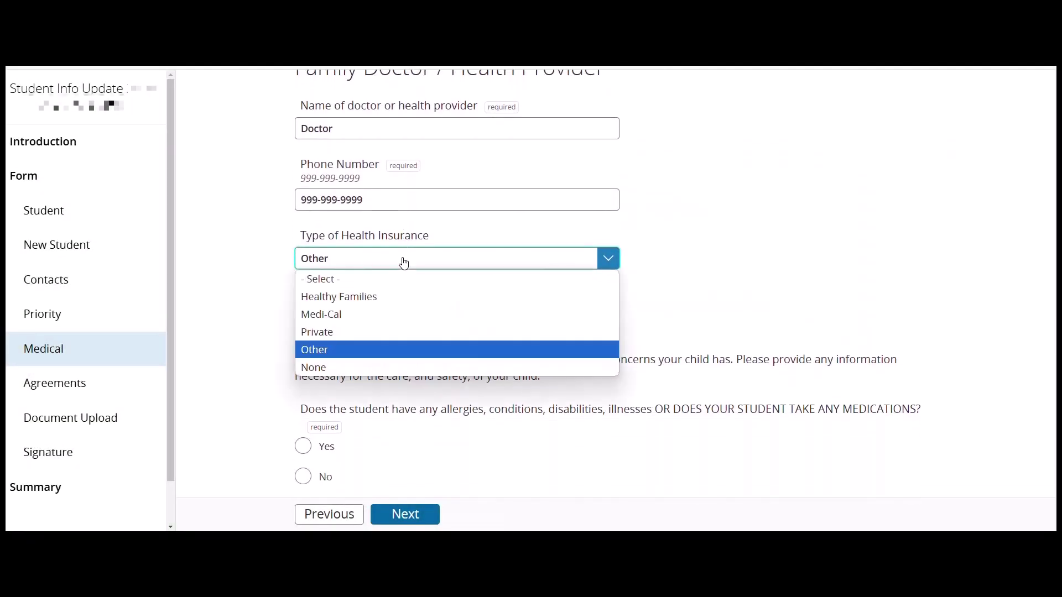
{"action": "left_click", "coordinate": [382, 331]}
{"action": "scroll", "coordinate": [395, 304], "scroll_direction": "down", "scroll_amount": 1}
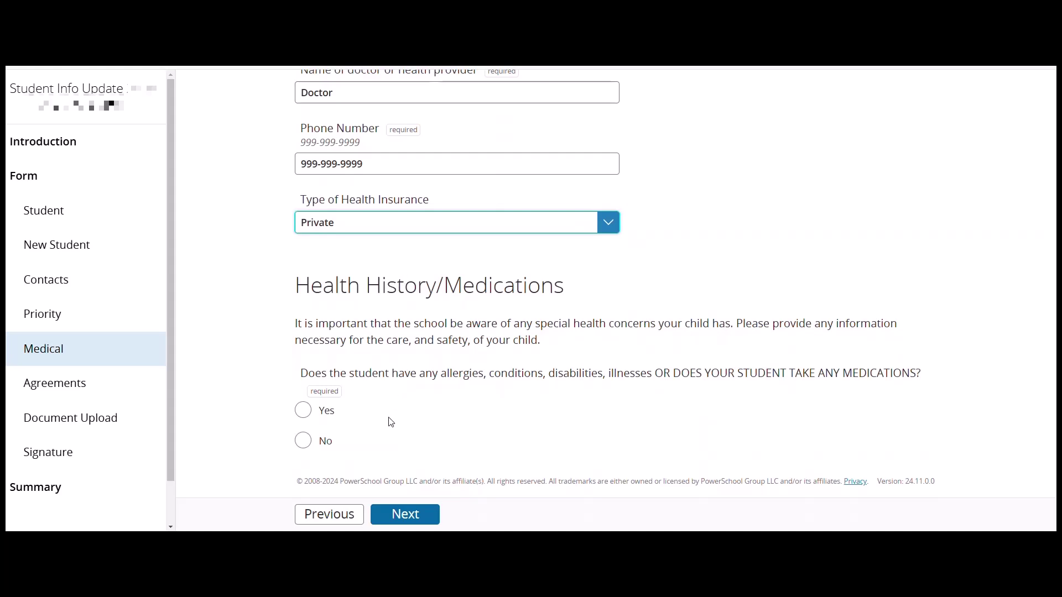
{"action": "left_click", "coordinate": [310, 415]}
- Record Asthma with a remark: not life-threatening, medicine taken at school, no special accommodations
{"action": "scroll", "coordinate": [420, 387], "scroll_direction": "down", "scroll_amount": 4}
{"action": "left_click", "coordinate": [396, 332]}
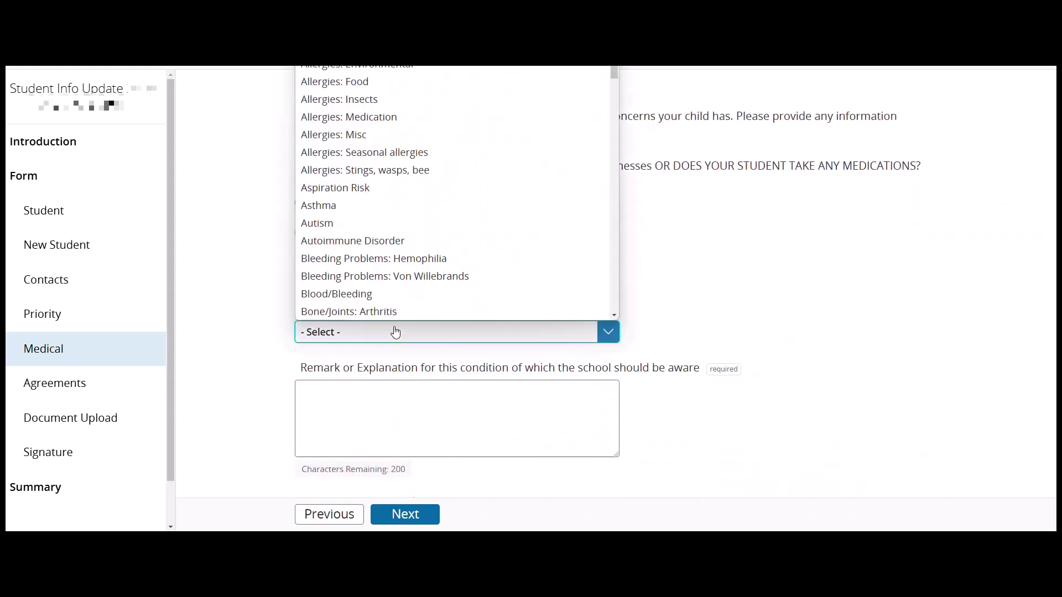
{"action": "left_click", "coordinate": [343, 205]}
{"action": "scroll", "coordinate": [344, 288], "scroll_direction": "down", "scroll_amount": 1}
{"action": "left_click", "coordinate": [346, 263]}
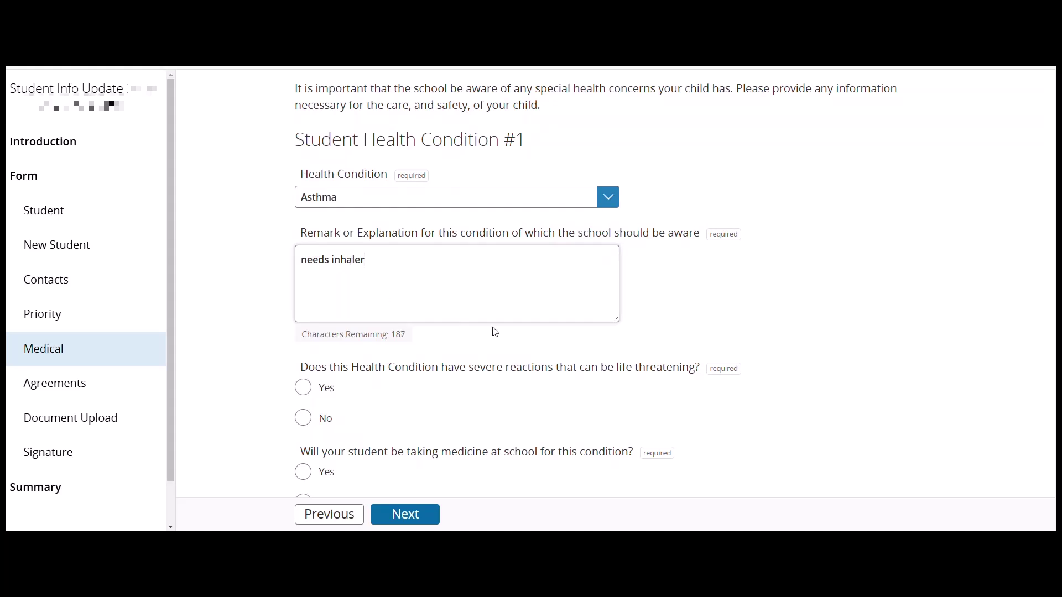
{"action": "scroll", "coordinate": [401, 382], "scroll_direction": "down", "scroll_amount": 1}
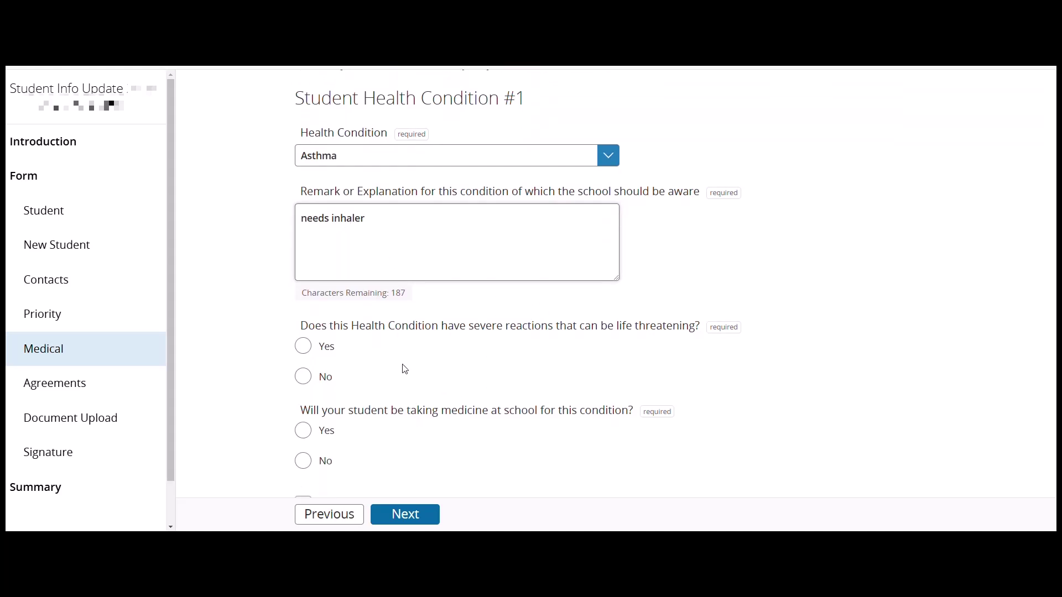
{"action": "left_click", "coordinate": [327, 369]}
{"action": "scroll", "coordinate": [408, 362], "scroll_direction": "down", "scroll_amount": 1}
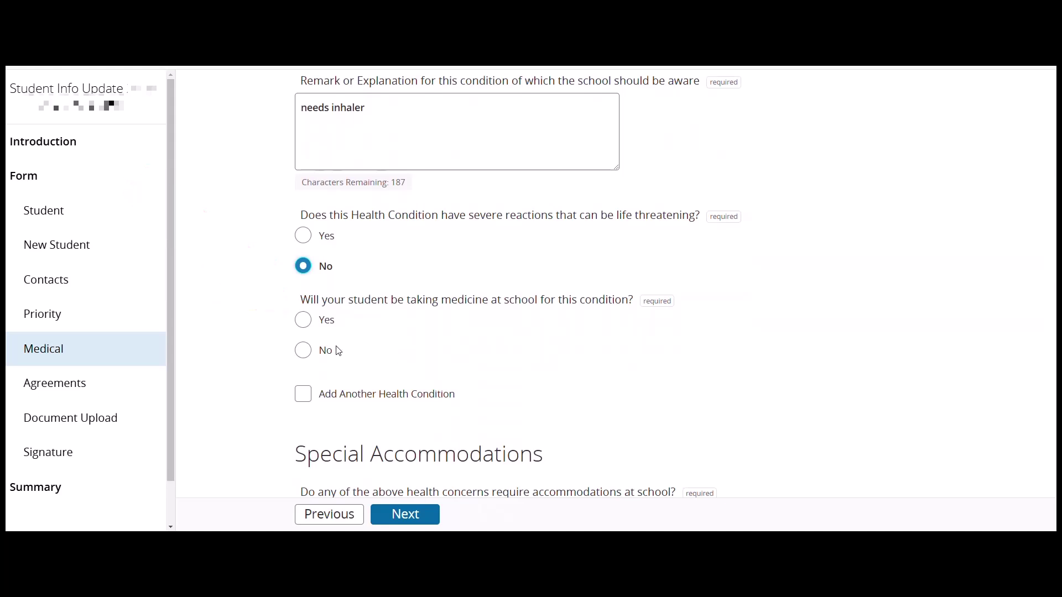
{"action": "left_click", "coordinate": [303, 321]}
{"action": "scroll", "coordinate": [386, 349], "scroll_direction": "down", "scroll_amount": 2}
{"action": "scroll", "coordinate": [387, 348], "scroll_direction": "down", "scroll_amount": 2}
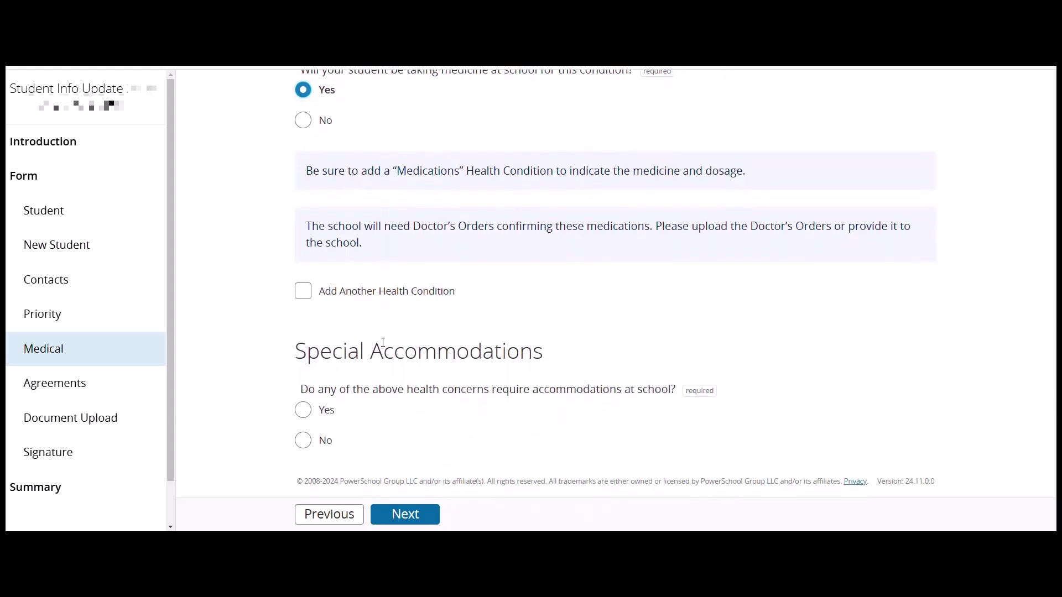
{"action": "left_click", "coordinate": [304, 440]}
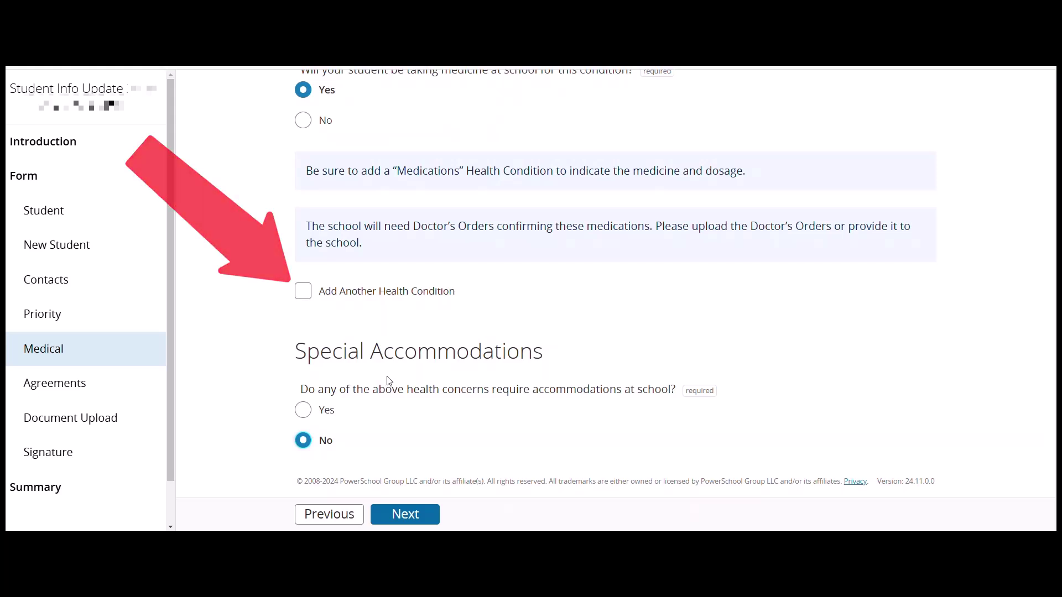
- Add a second condition, Medications, remarked 'Inhalir as needed', not life-threatening, taken at school
{"action": "left_click", "coordinate": [303, 291]}
{"action": "scroll", "coordinate": [486, 348], "scroll_direction": "down", "scroll_amount": 2}
{"action": "left_click", "coordinate": [442, 316]}
{"action": "scroll", "coordinate": [446, 237], "scroll_direction": "down", "scroll_amount": 5}
{"action": "left_click", "coordinate": [395, 279]}
{"action": "key", "text": "Tab"}
{"action": "type", "text": "Inhalir as needed"}
{"action": "scroll", "coordinate": [608, 387], "scroll_direction": "down", "scroll_amount": 2}
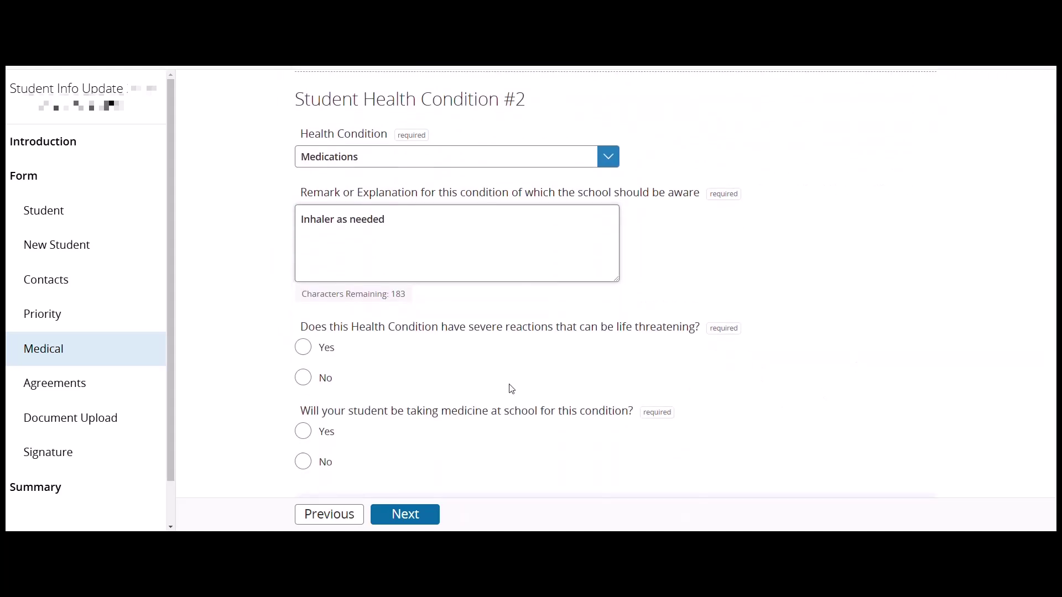
{"action": "left_click", "coordinate": [437, 379]}
{"action": "scroll", "coordinate": [405, 380], "scroll_direction": "down", "scroll_amount": 1}
{"action": "left_click", "coordinate": [303, 348]}
{"action": "scroll", "coordinate": [353, 358], "scroll_direction": "down", "scroll_amount": 4}
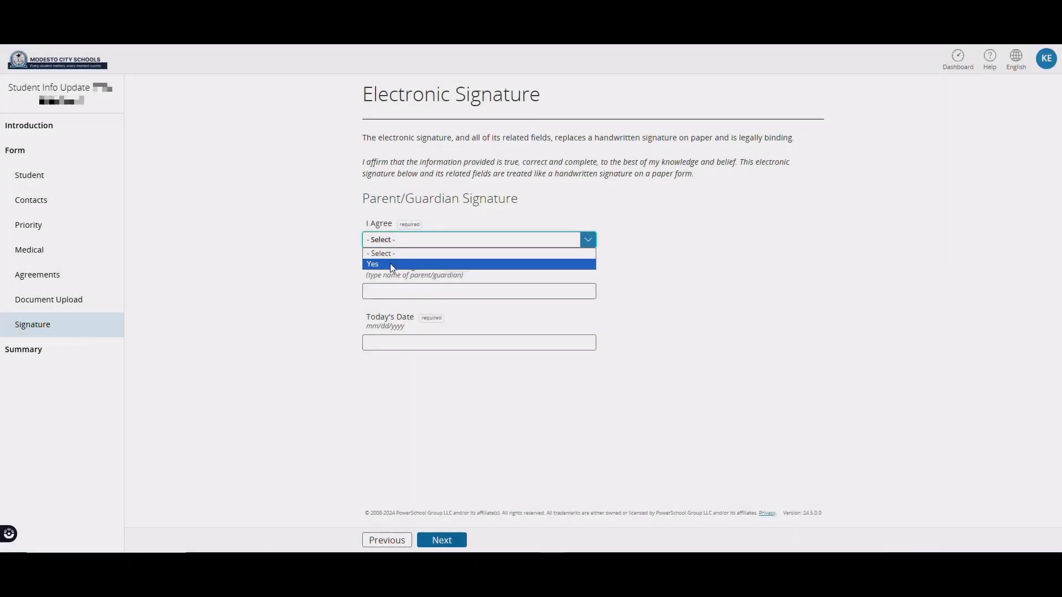
- Agree to the terms, enter the parent/guardian signature dated 05/06/2024, and continue to Summary
{"action": "left_click", "coordinate": [388, 263]}
{"action": "left_click", "coordinate": [426, 292]}
{"action": "left_click", "coordinate": [427, 338]}
{"action": "left_click", "coordinate": [427, 343]}
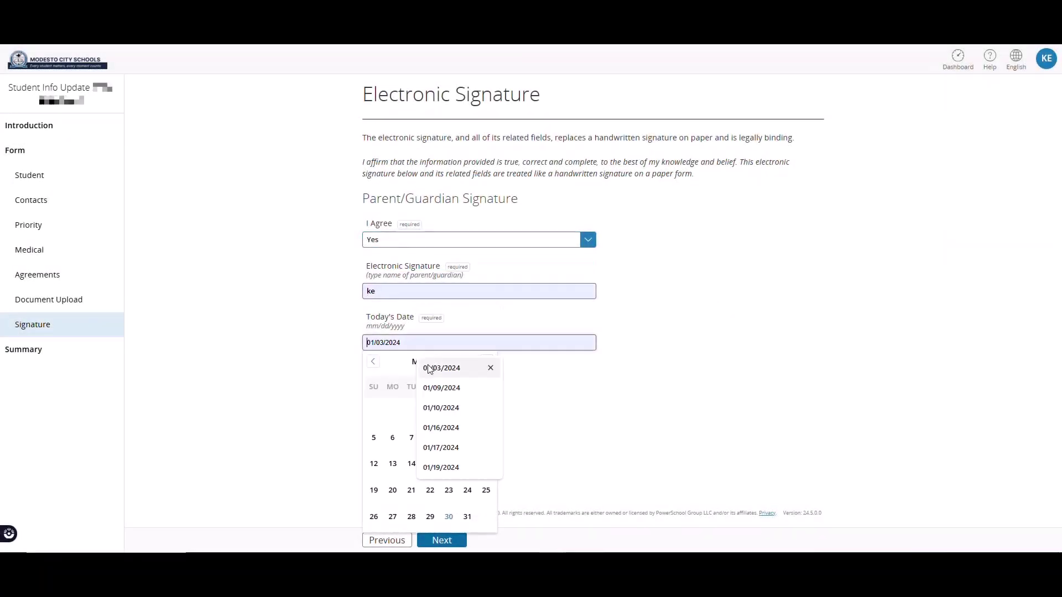
{"action": "left_click", "coordinate": [392, 439]}
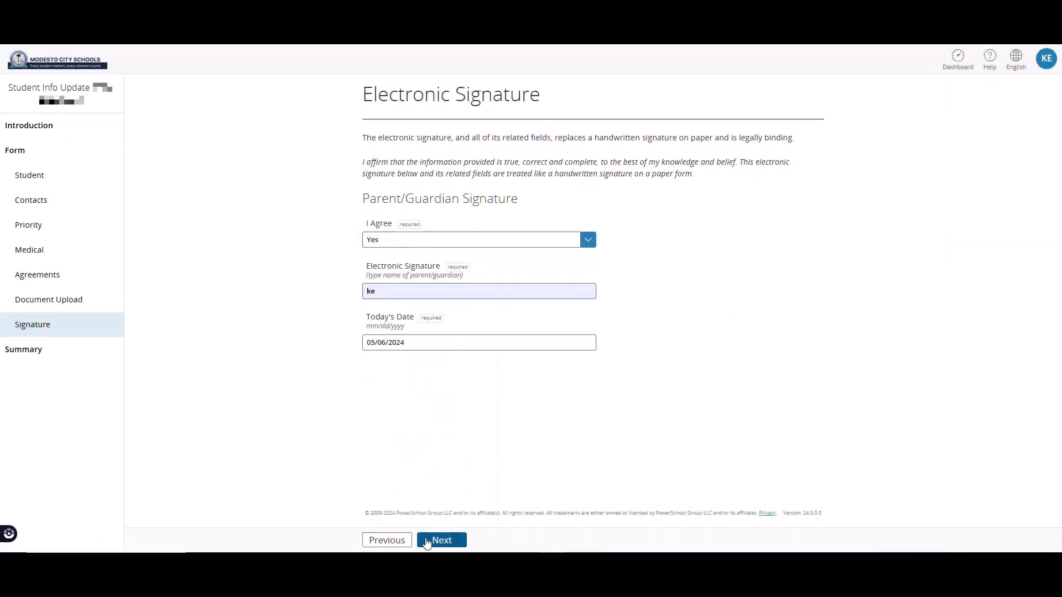
{"action": "left_click", "coordinate": [429, 541]}
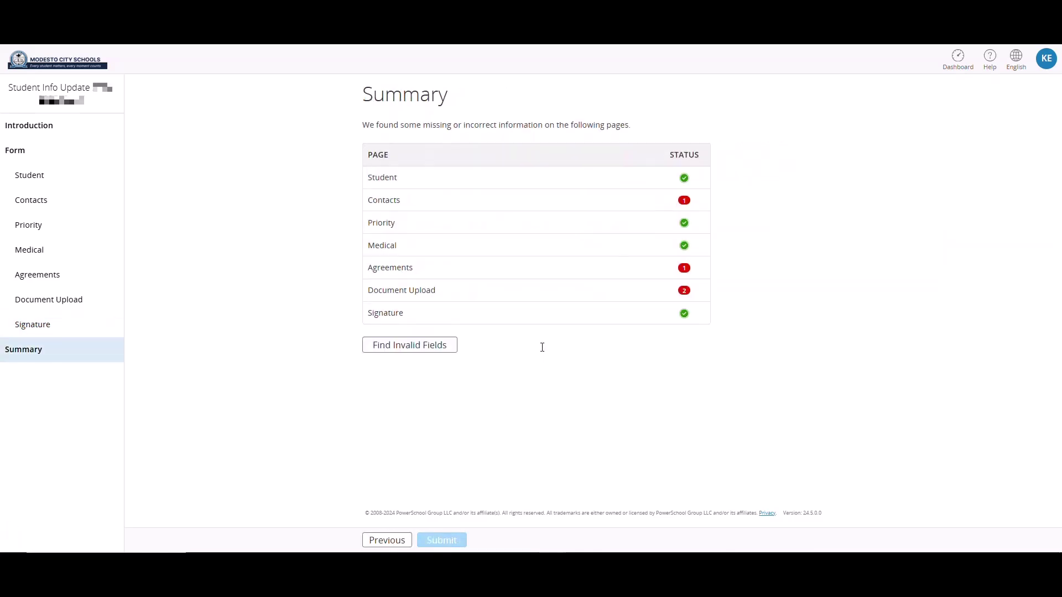